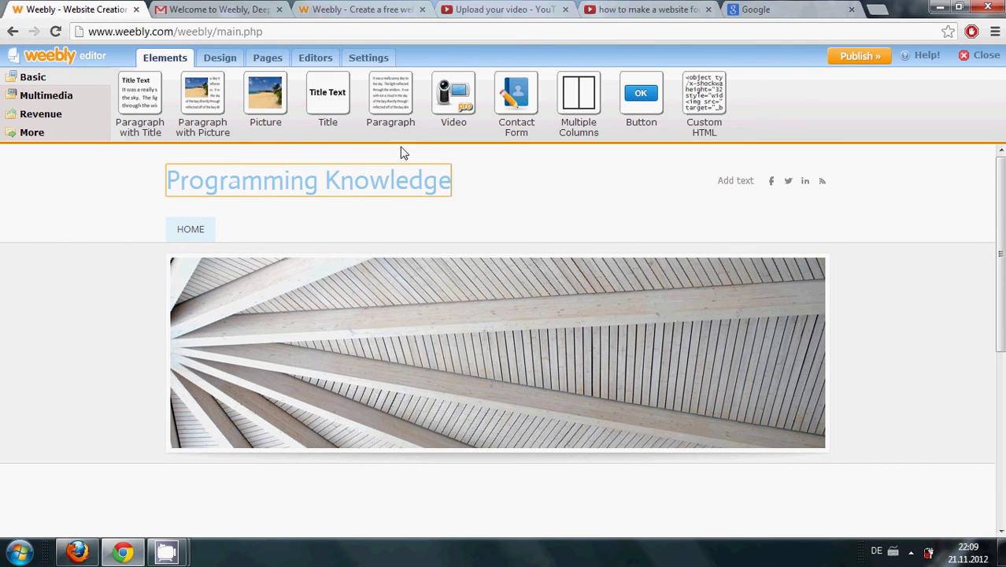
Close the site editor tab and switch between the Gmail welcome email and Weebly dashboard tabs
mouse_move(399, 195)
mouse_move(464, 177)
left_click(136, 9)
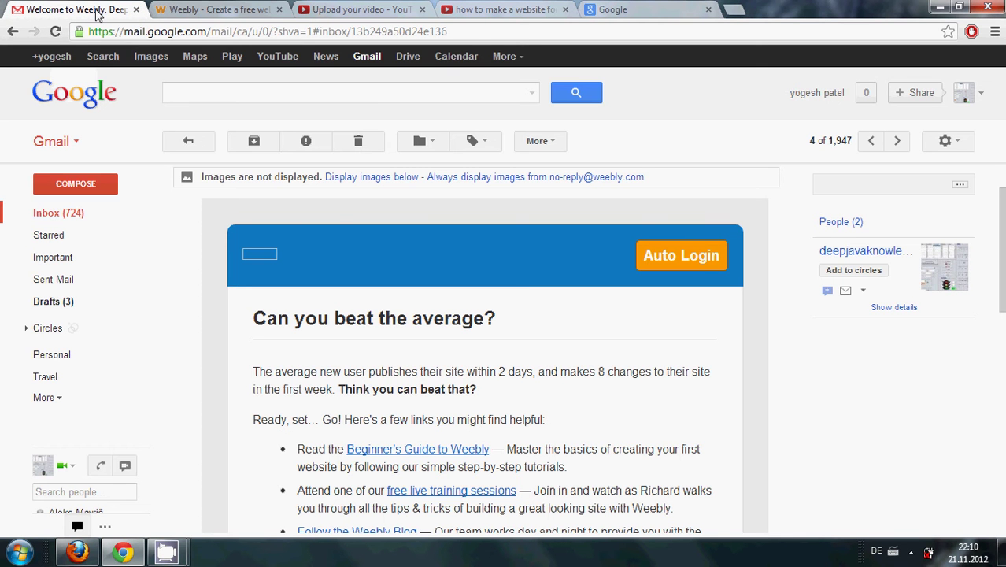
left_click(196, 9)
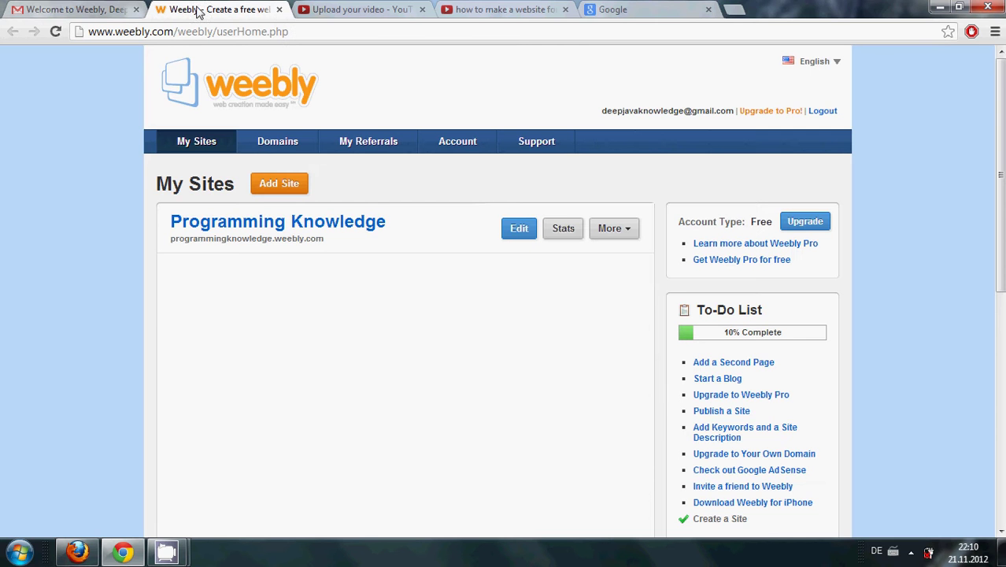
left_click(88, 12)
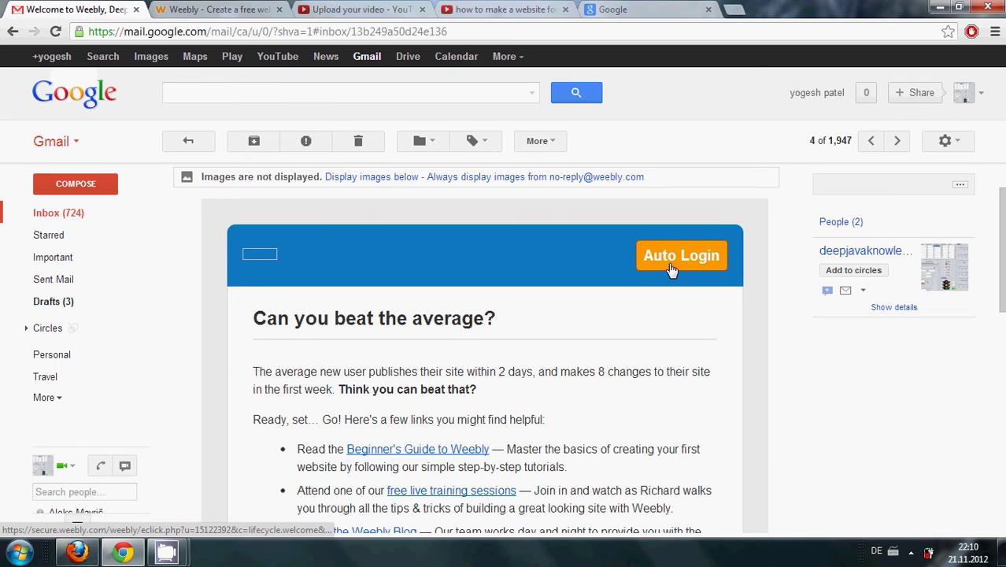
left_click(233, 10)
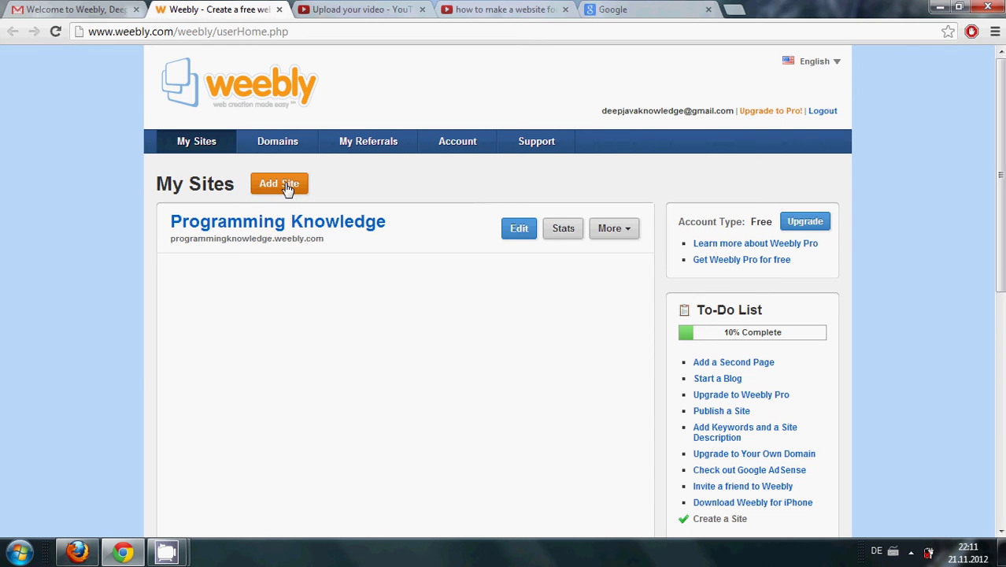
Back out of the Add Site setup and permanently delete the No Title site
left_click(288, 190)
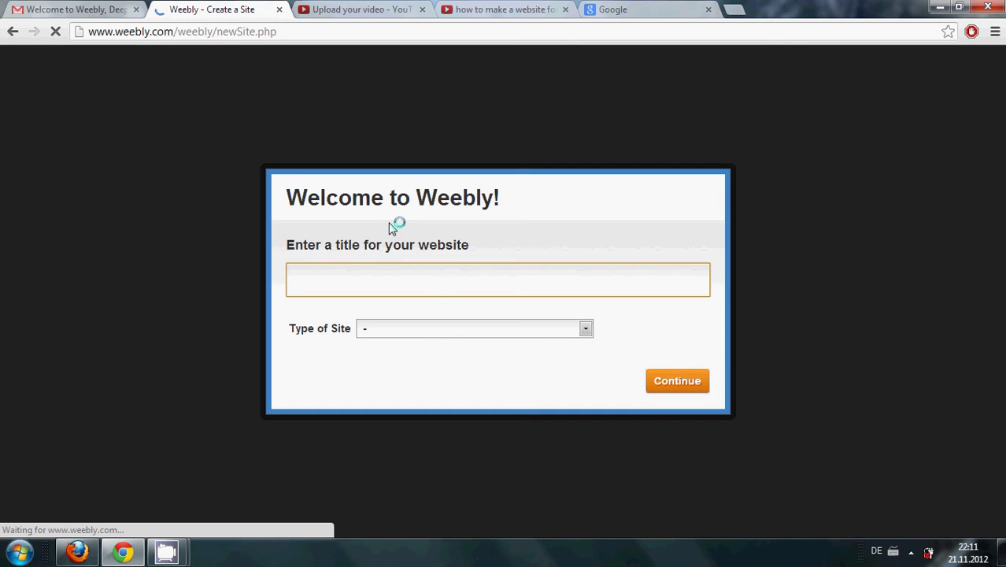
left_click(14, 32)
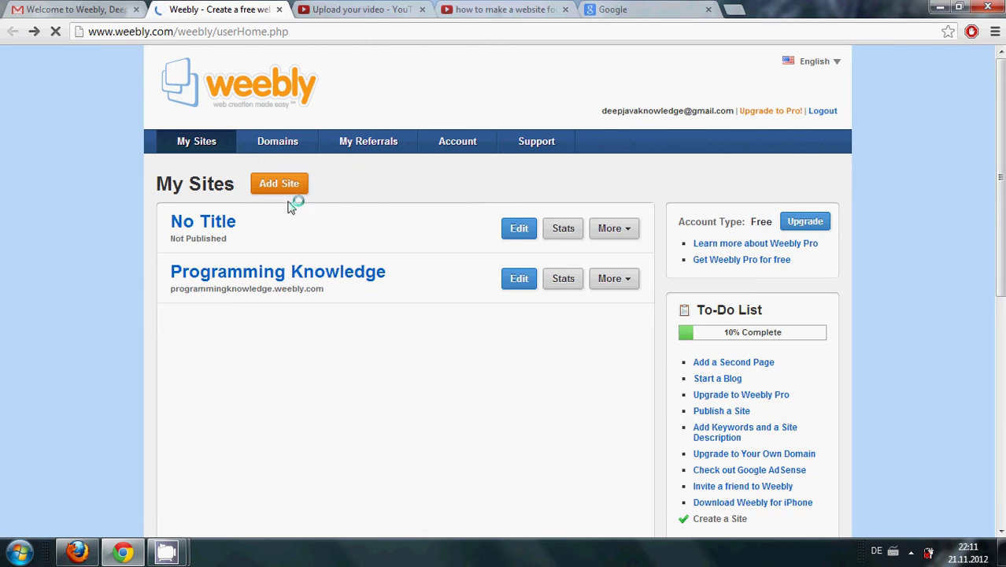
left_click(614, 228)
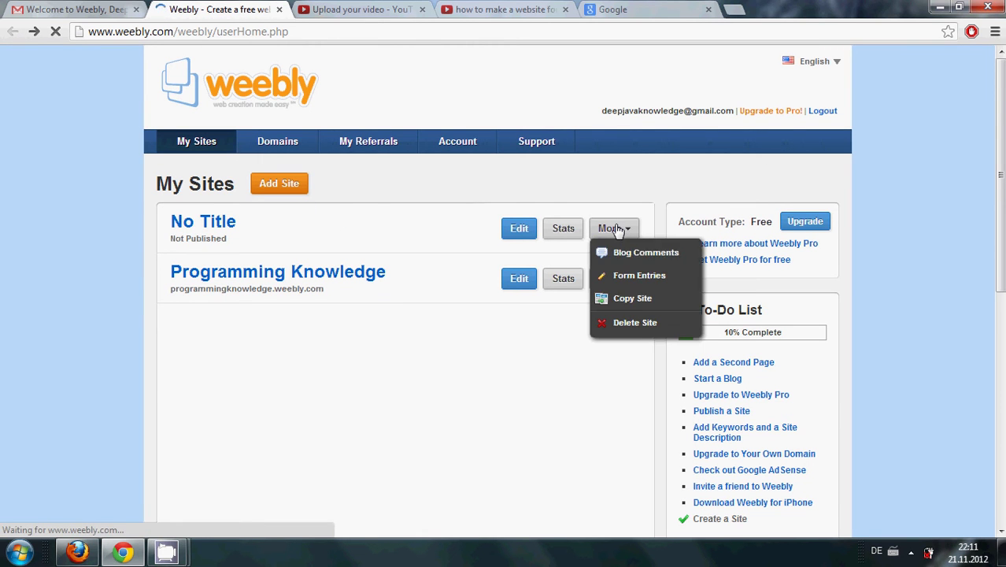
left_click(642, 323)
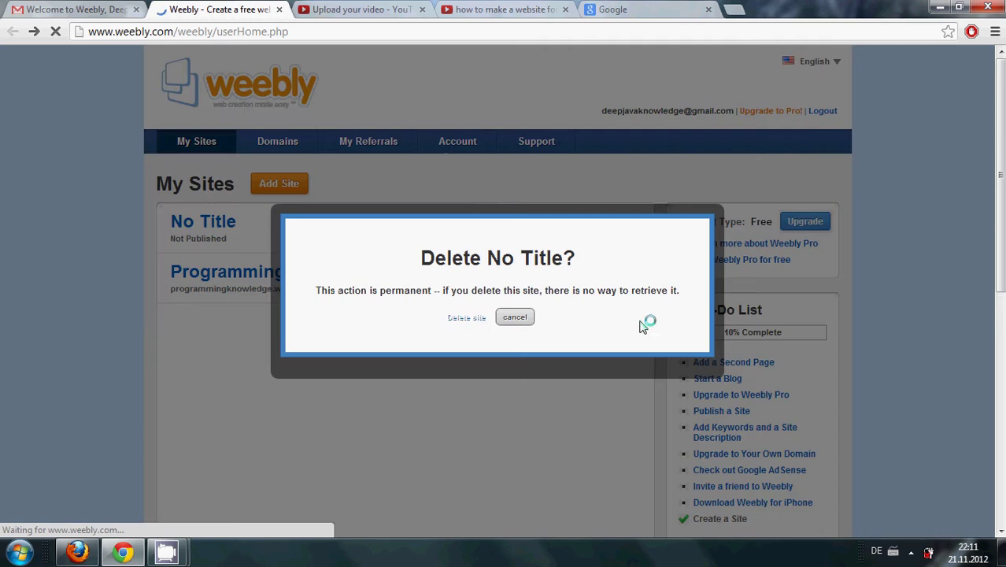
left_click(471, 327)
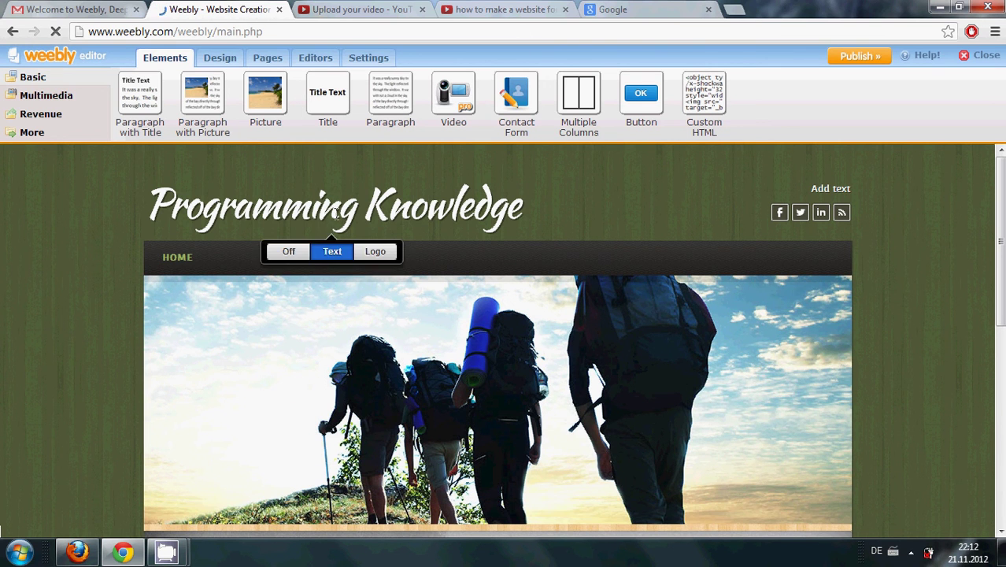
Drop a Paragraph with Title element onto the page just above the Title heading
left_click_drag(532, 210, 127, 238)
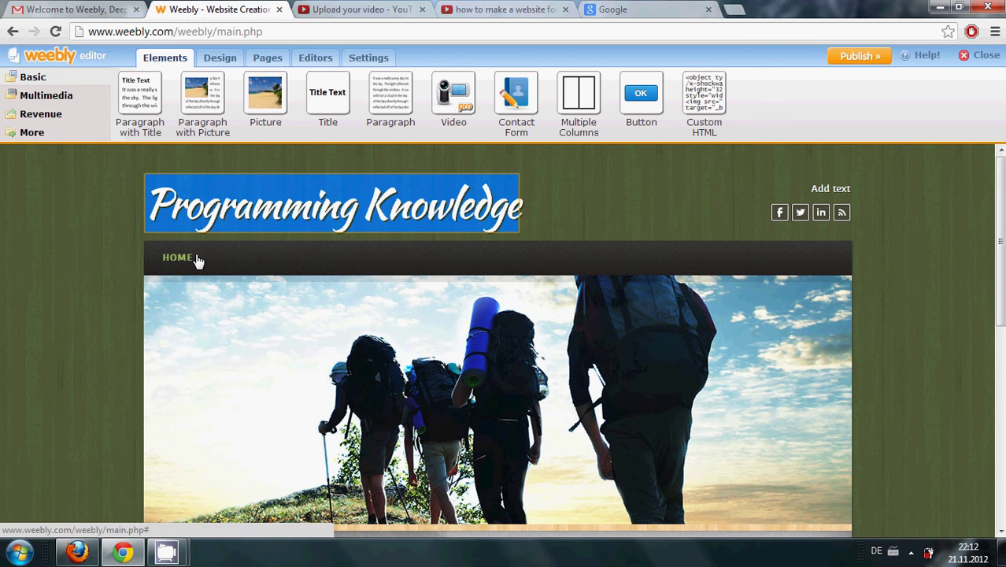
scroll(213, 268, "down", 4)
left_click_drag(248, 288, 201, 289)
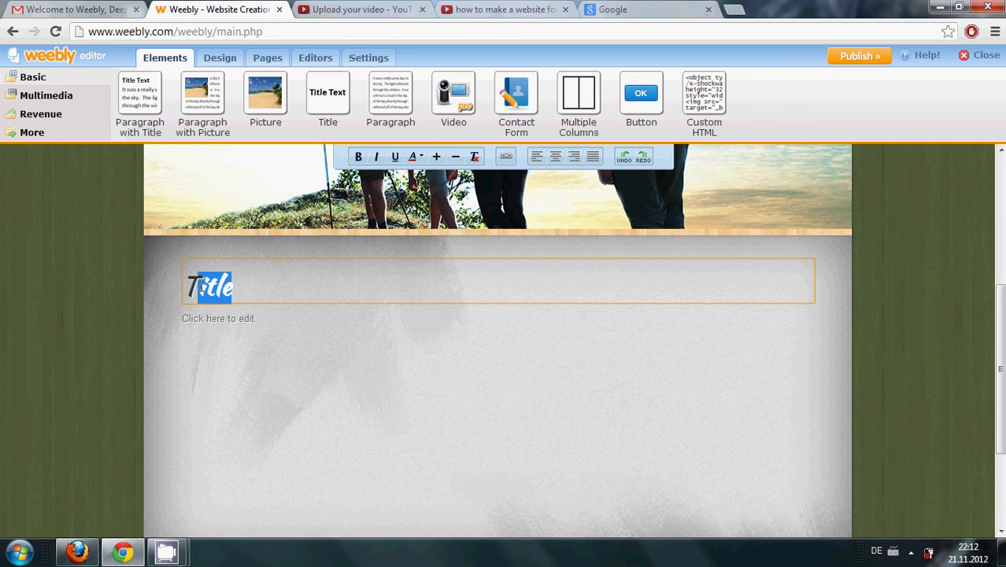
scroll(284, 317, "up", 1)
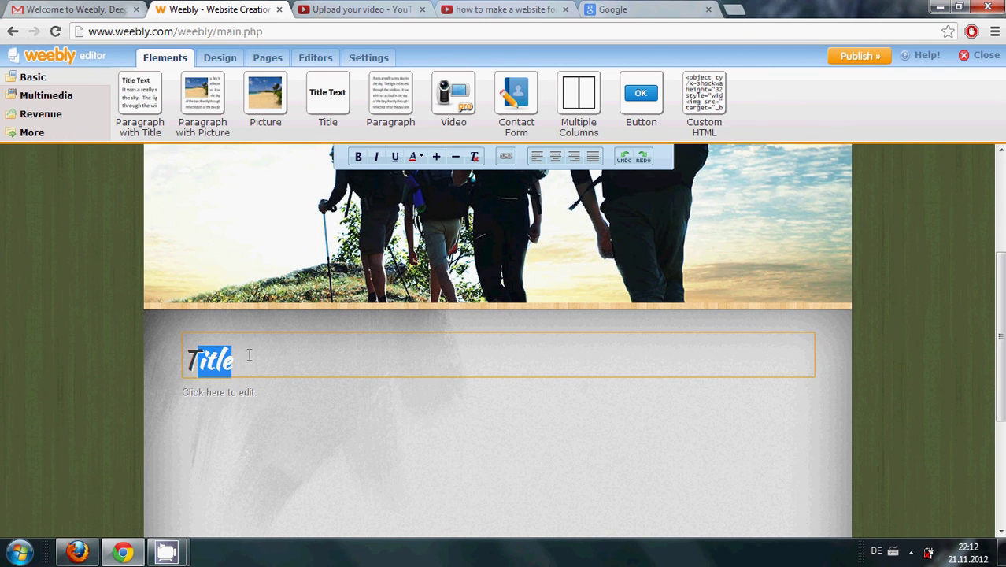
scroll(264, 346, "up", 2)
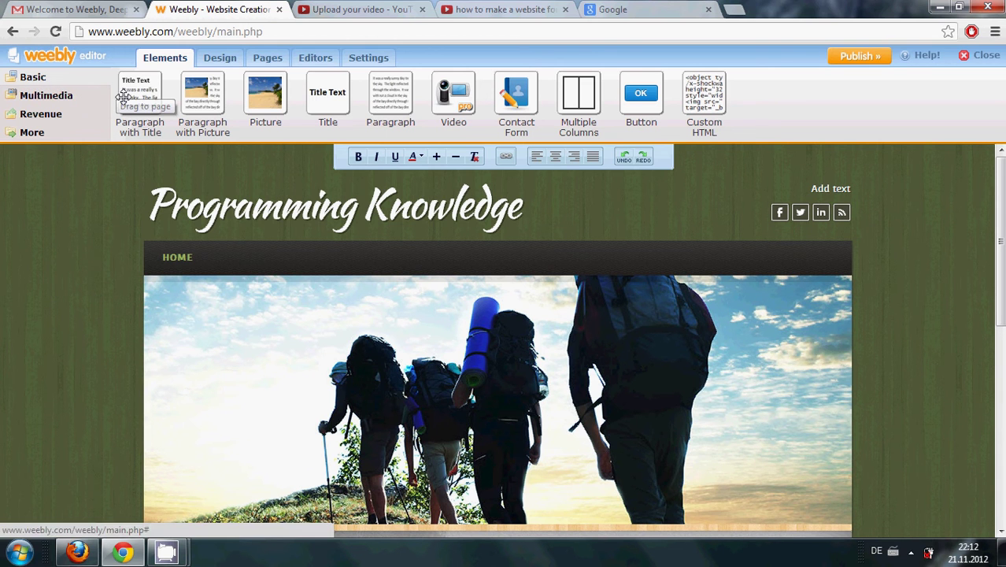
left_click_drag(142, 89, 250, 429)
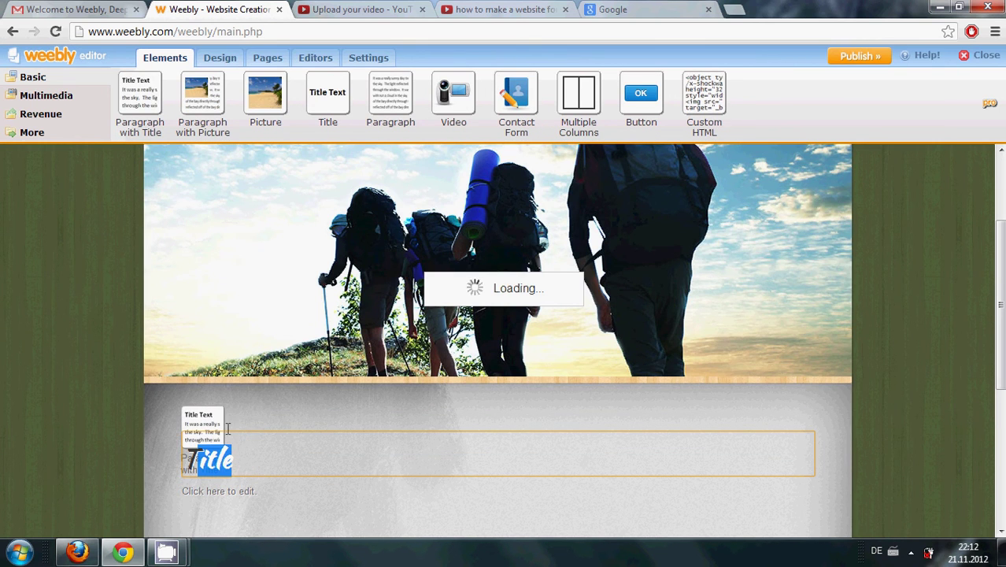
Type 'My title' as the new block's heading, then list the Multimedia elements
left_click(381, 434)
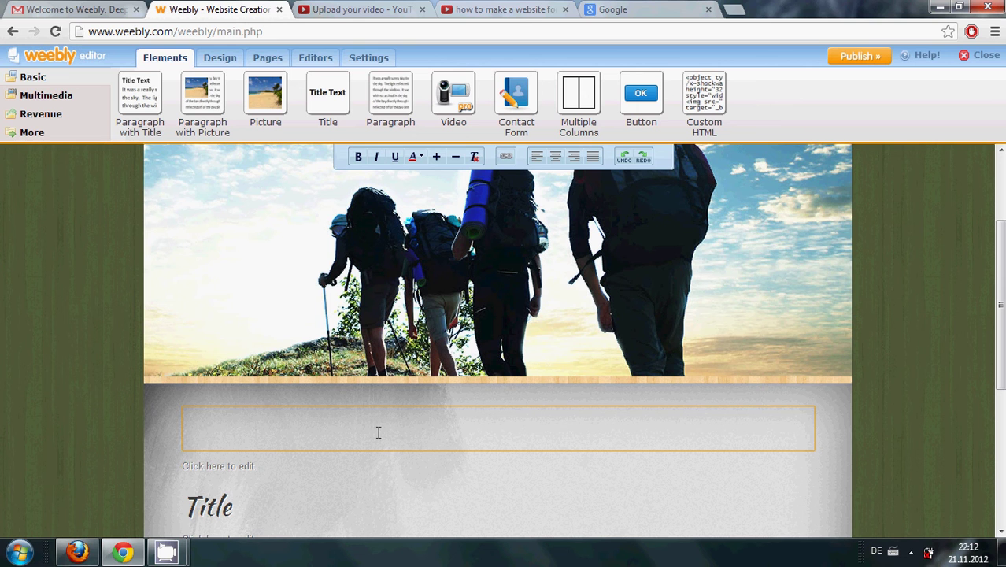
type("Mz")
key("BackSpace")
type("y ")
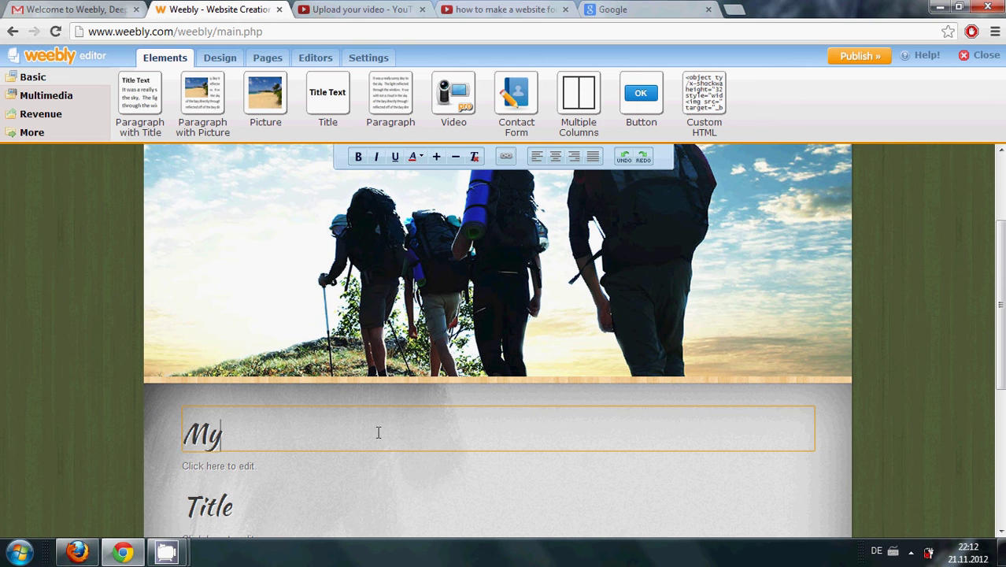
type("title")
left_click(362, 471)
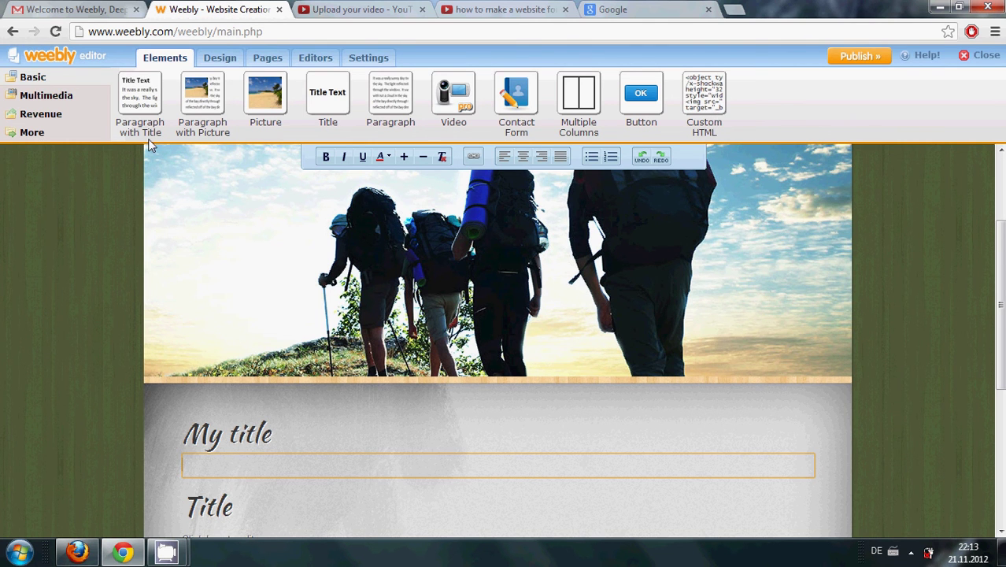
left_click(79, 95)
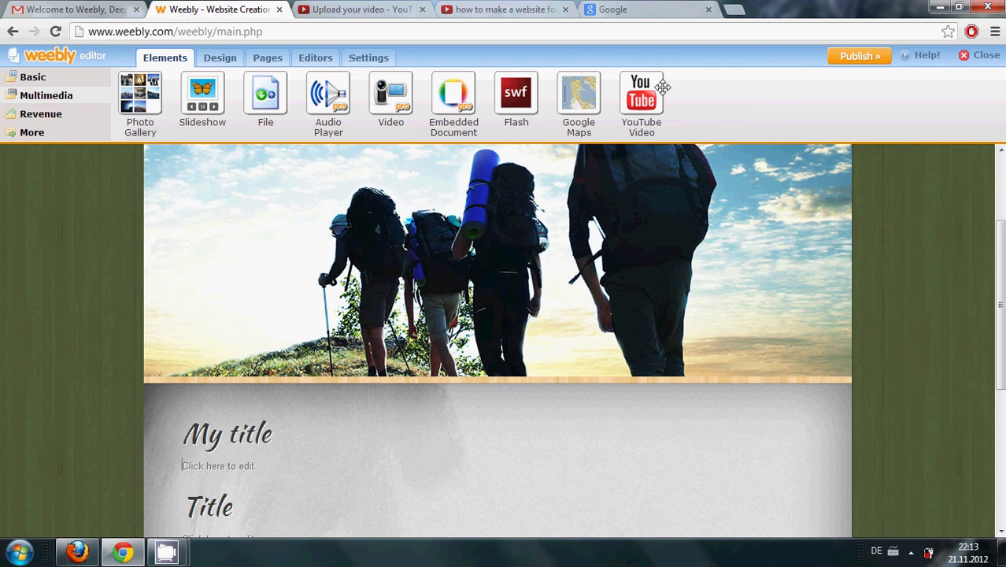
Try the dark microphone-header theme, then the light skyscraper-header theme
left_click(220, 60)
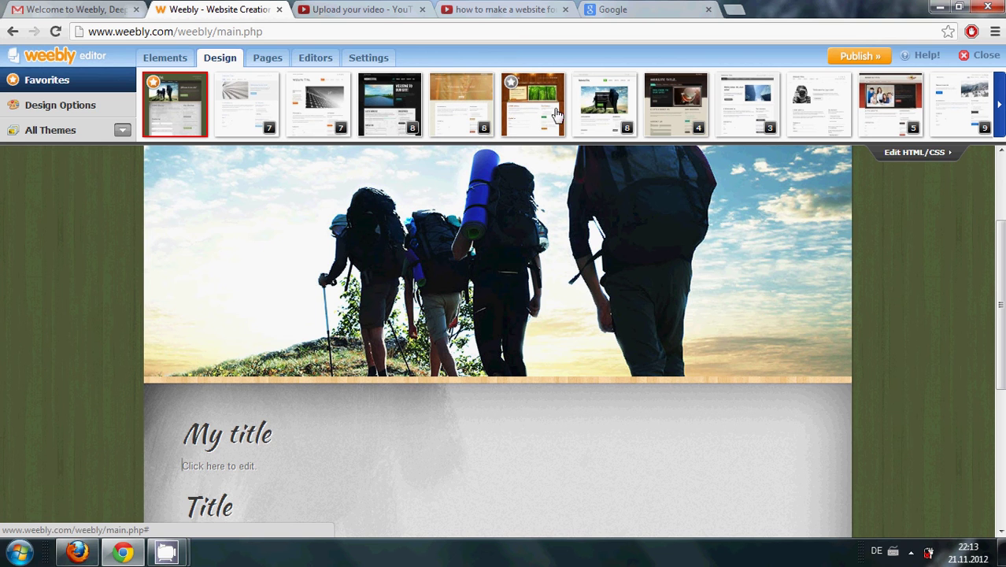
left_click(671, 109)
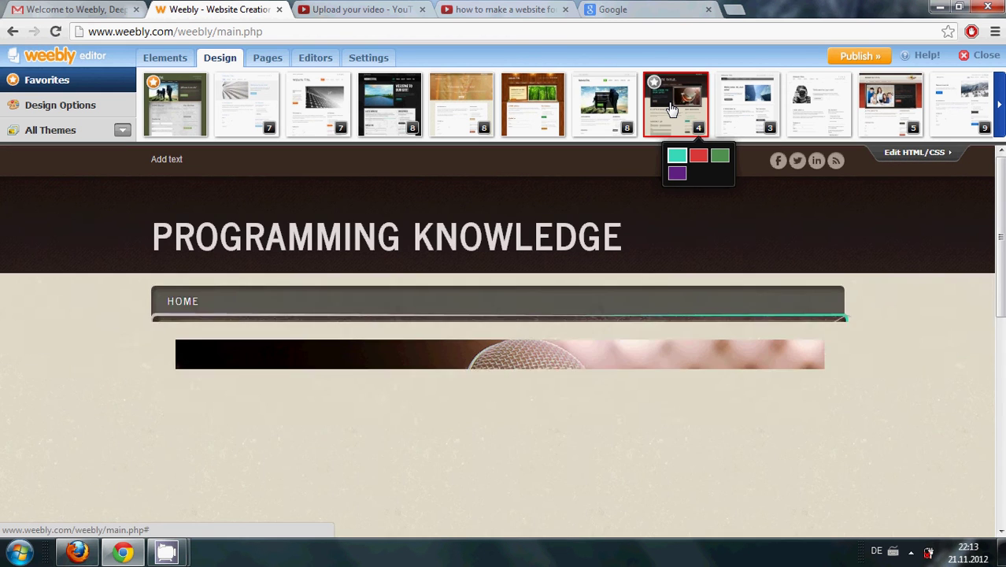
scroll(573, 291, "down", 3)
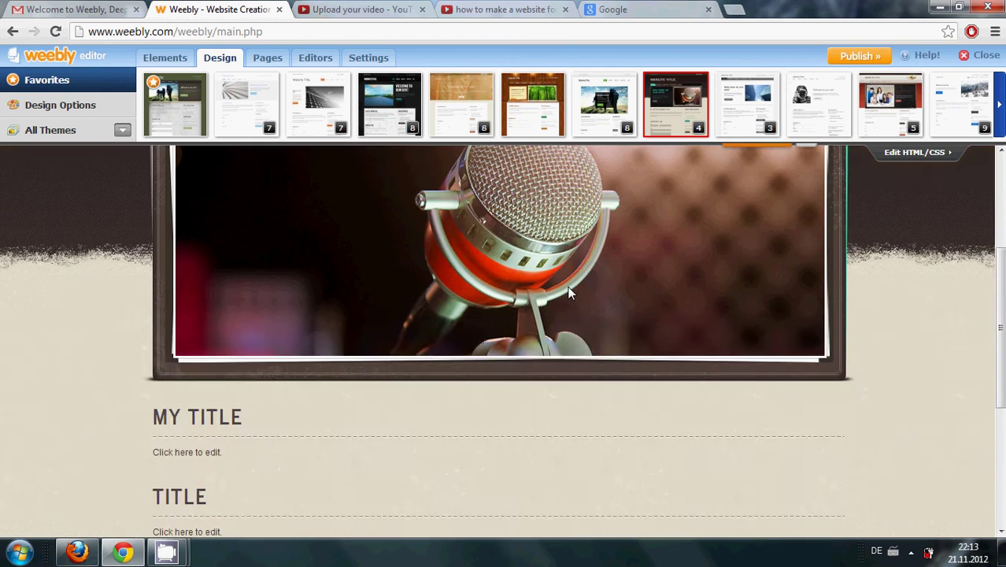
scroll(571, 293, "up", 3)
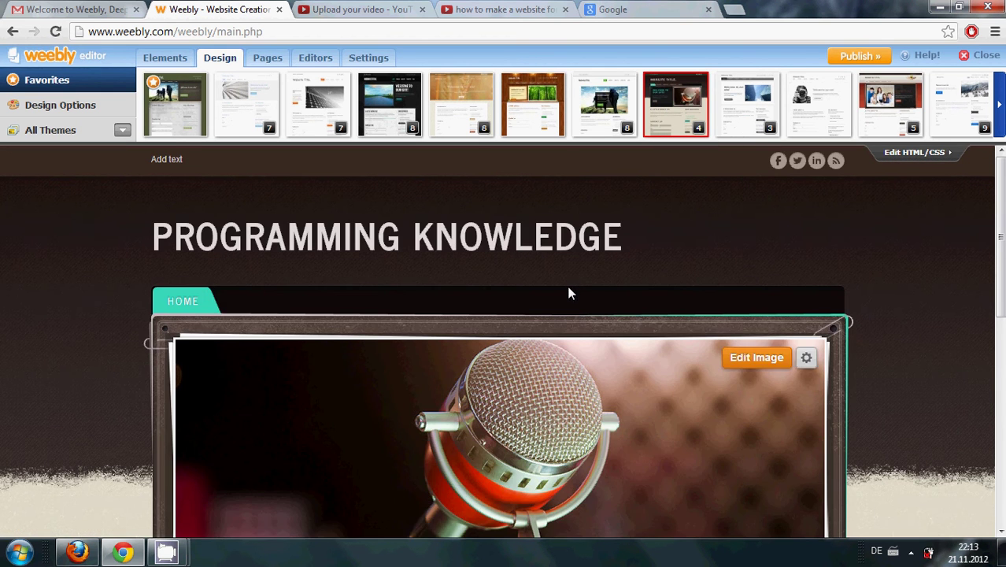
left_click(718, 131)
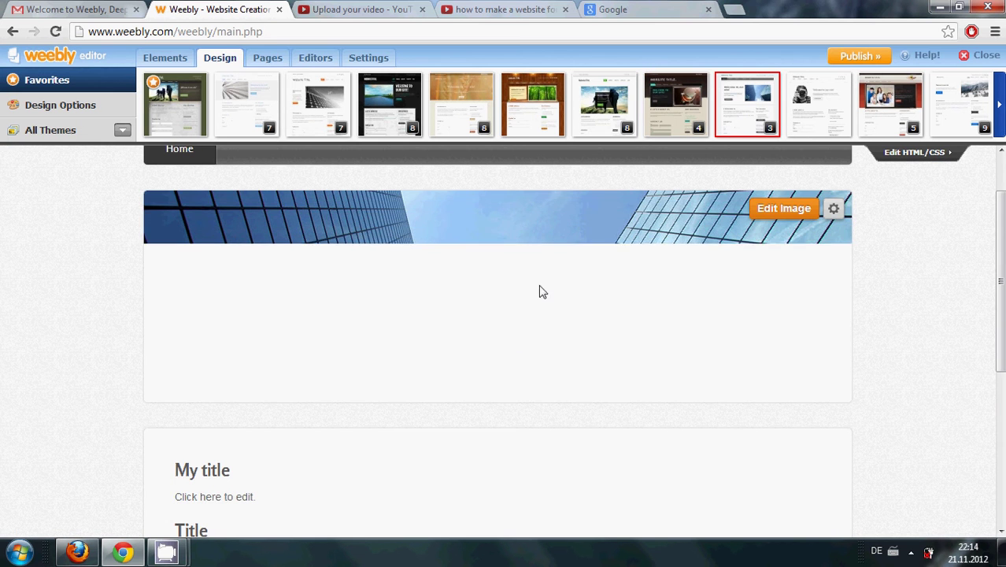
Page the theme strip forward to the next set, then back to the first themes
scroll(527, 318, "up", 1)
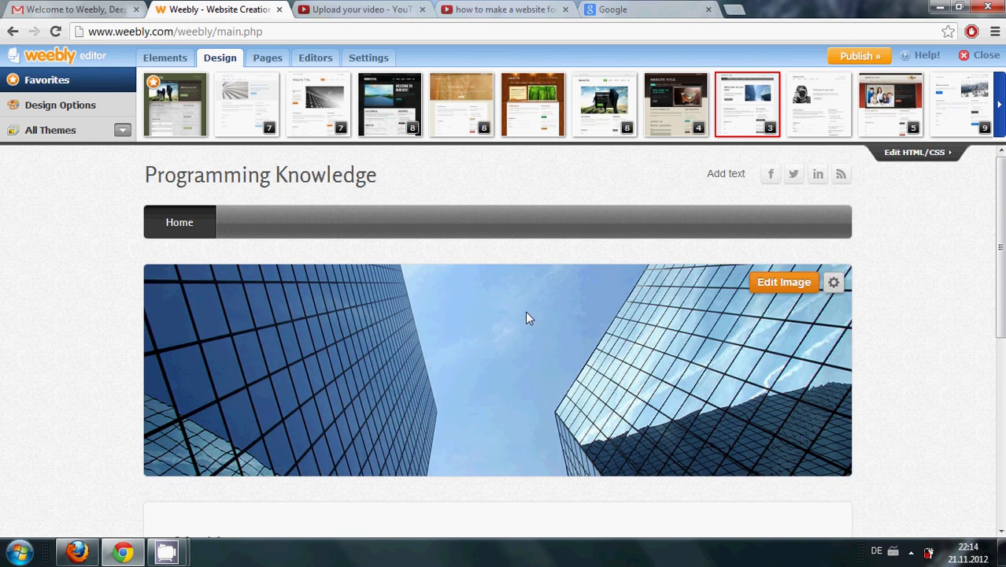
left_click(1000, 107)
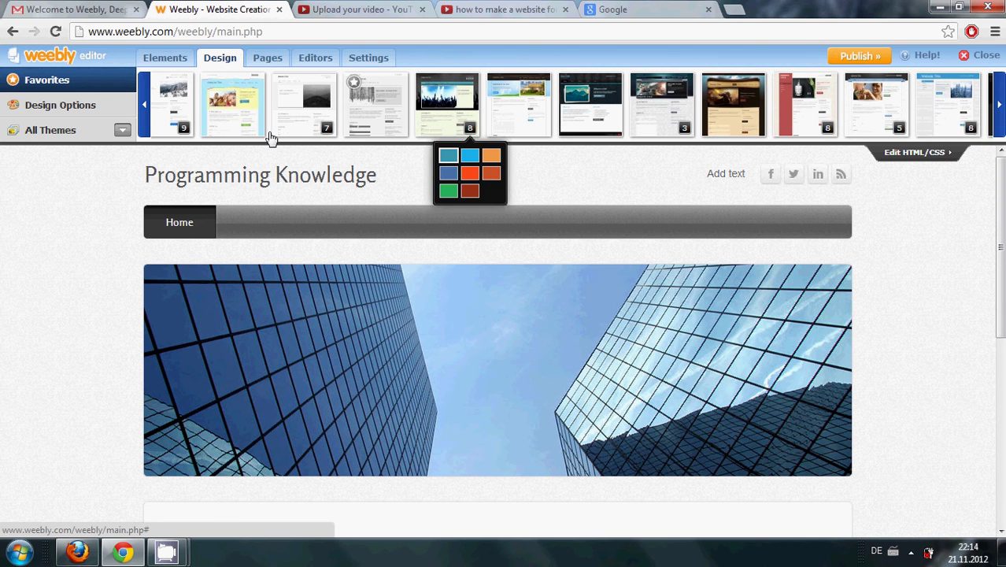
mouse_move(305, 110)
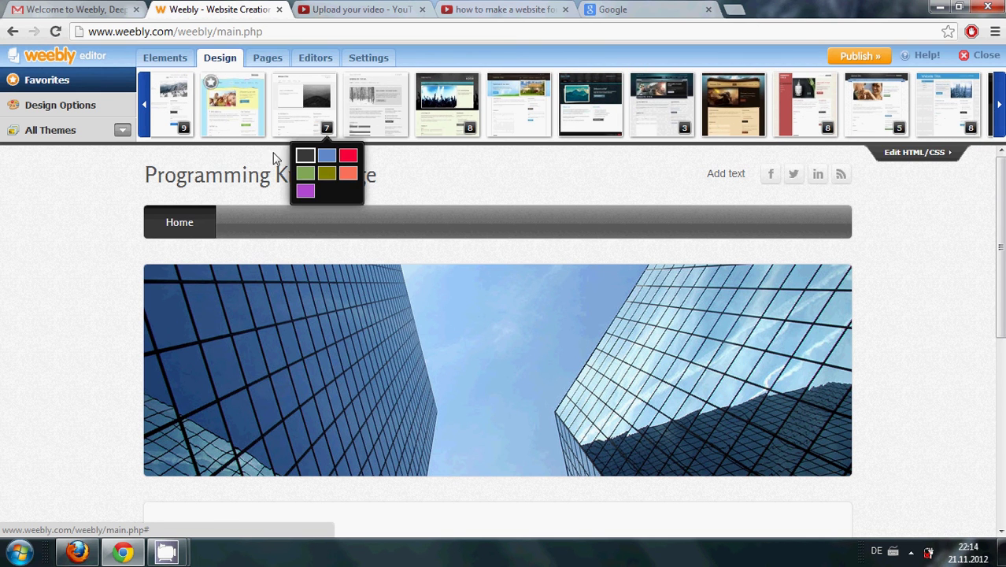
left_click(149, 106)
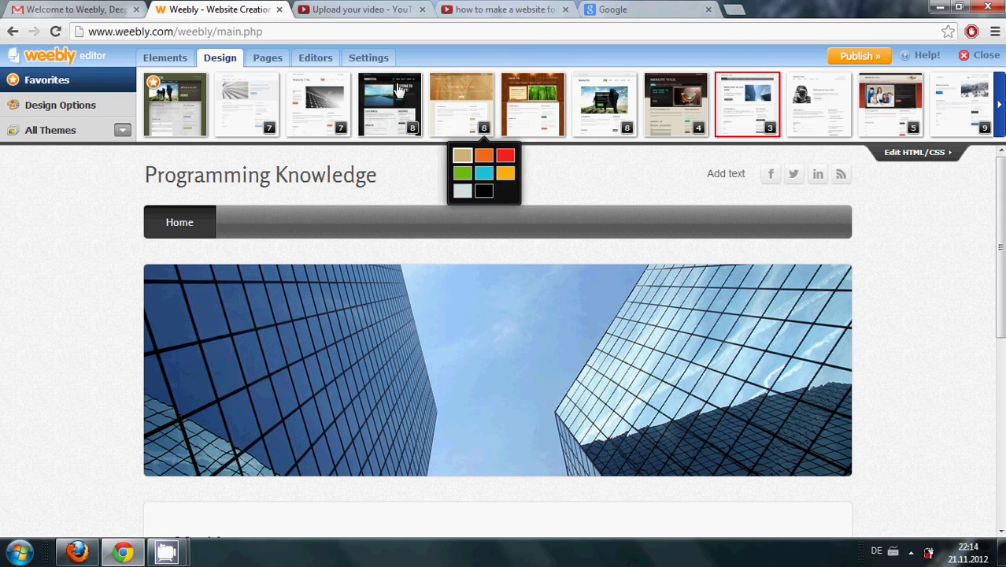
View Manage Pages, then the Editors page showing no editors added yet
left_click(276, 67)
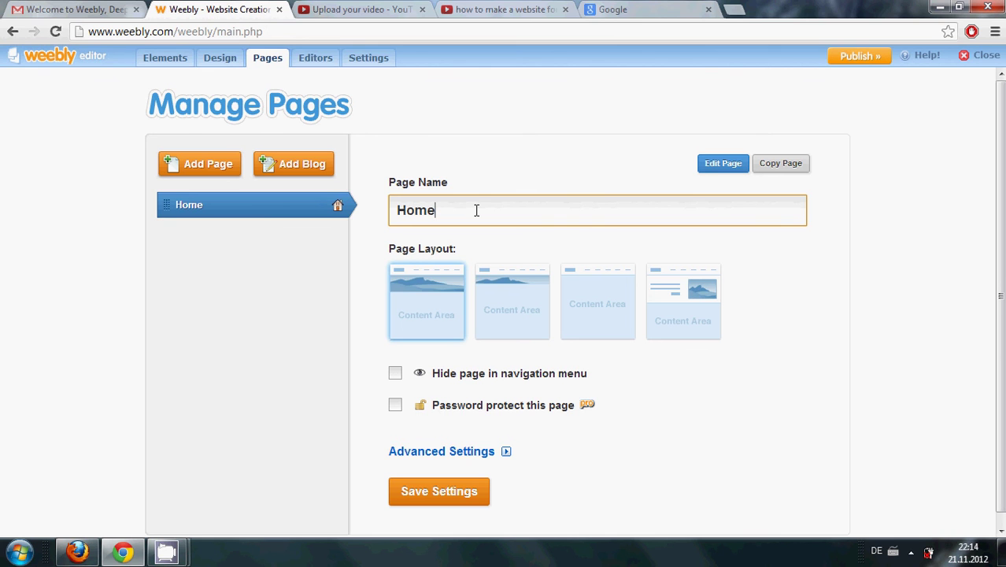
left_click(316, 58)
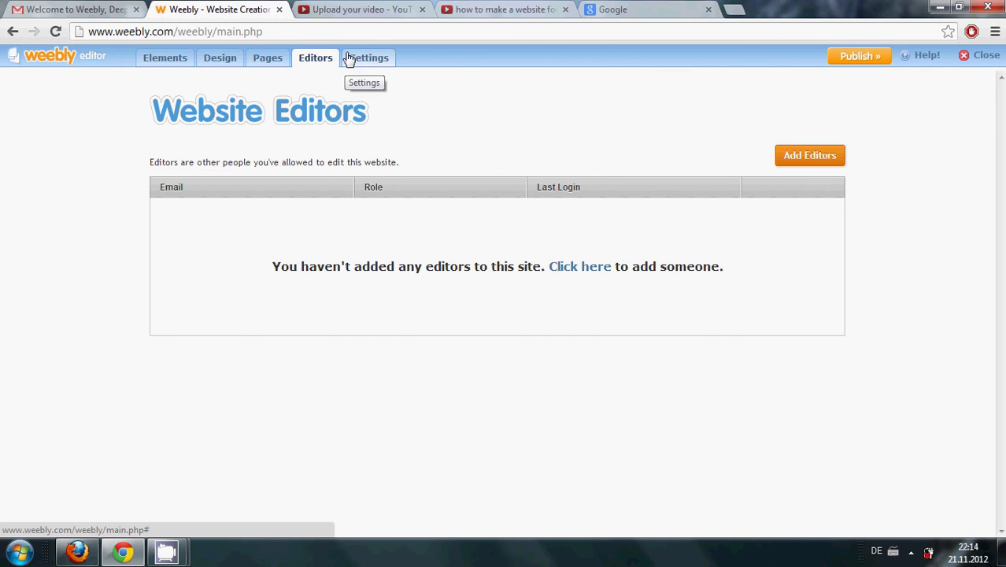
Open Edit Site Settings and select the 'Programming Knowledge' Site Title field
left_click(356, 60)
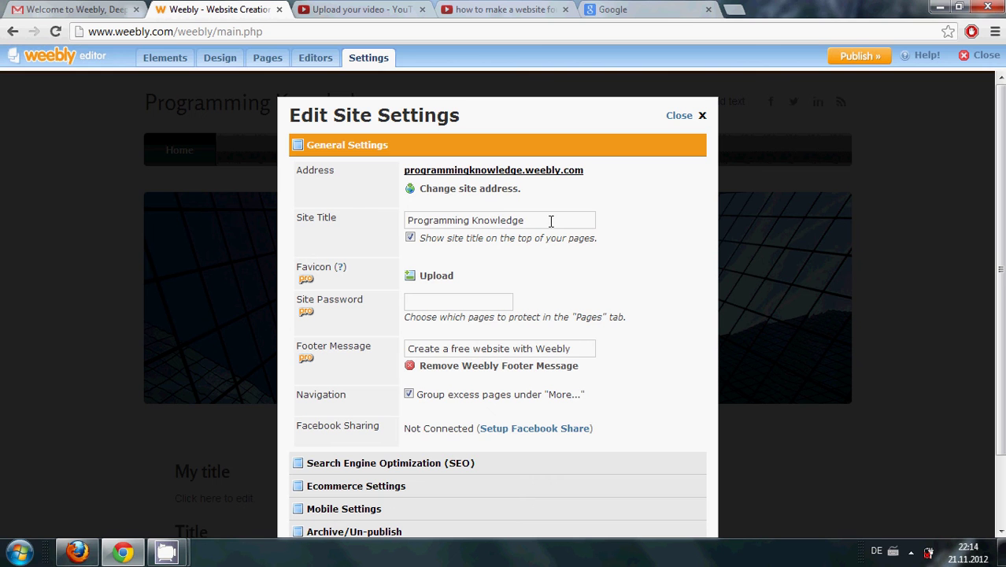
left_click_drag(549, 221, 258, 223)
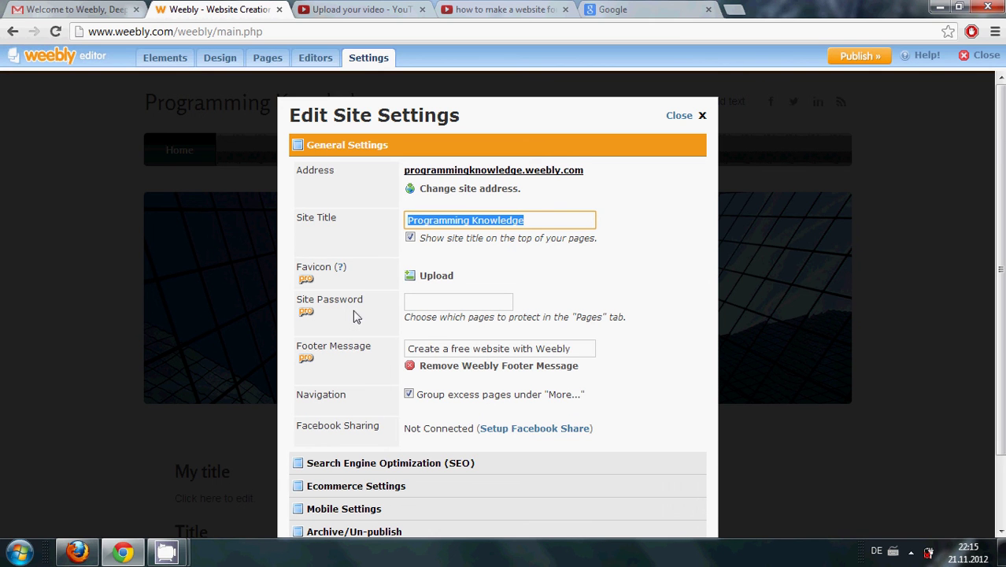
scroll(354, 316, "down", 2)
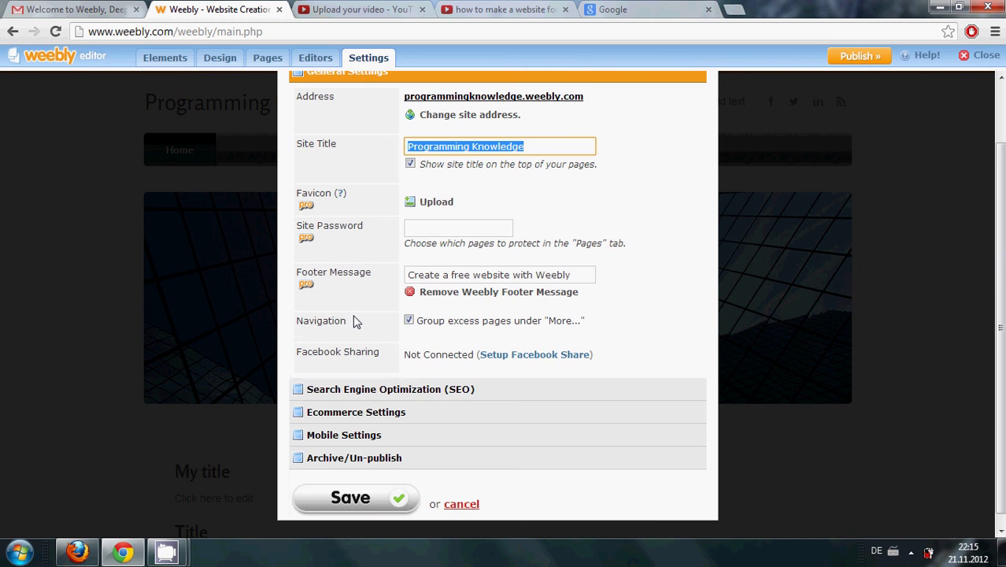
Expand SEO and click into Header Code, then expand Ecommerce Settings (None, U.S. Dollars)
left_click(396, 390)
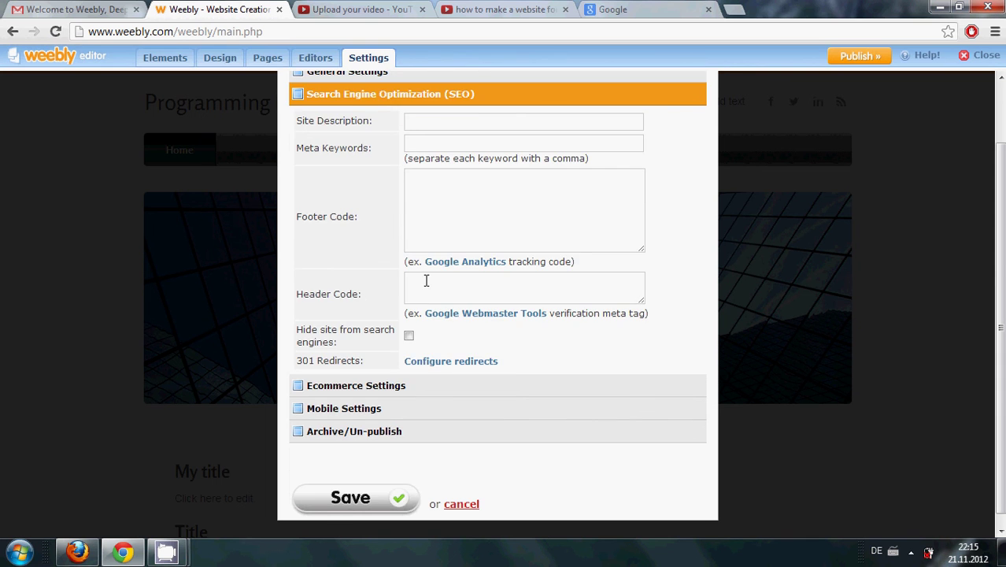
scroll(426, 281, "up", 2)
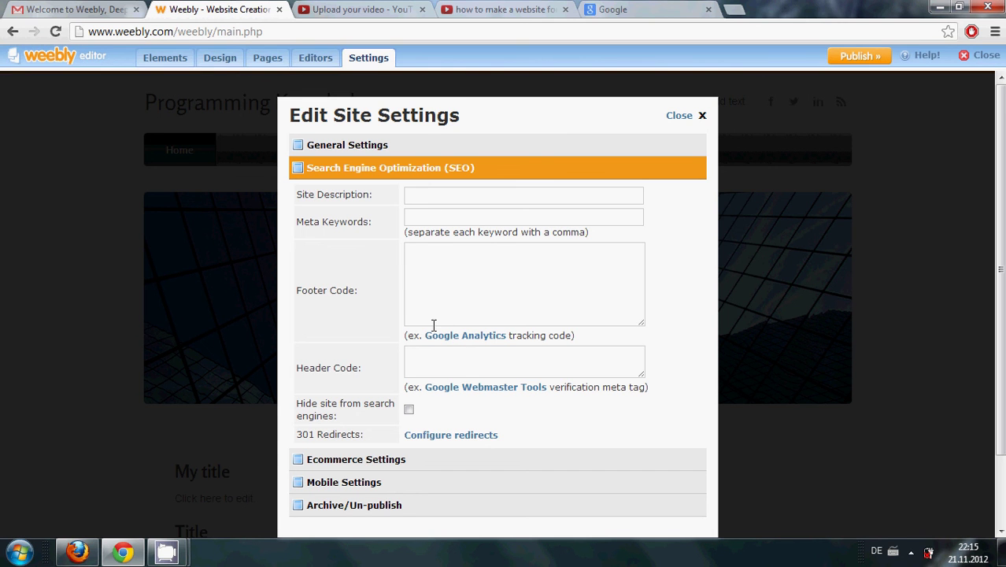
left_click(508, 366)
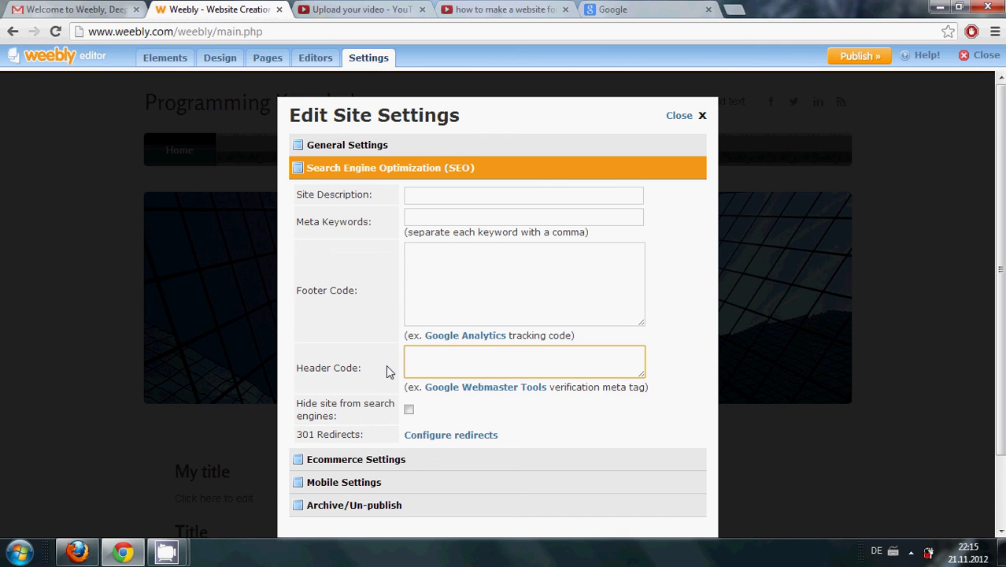
scroll(386, 370, "down", 1)
left_click(389, 386)
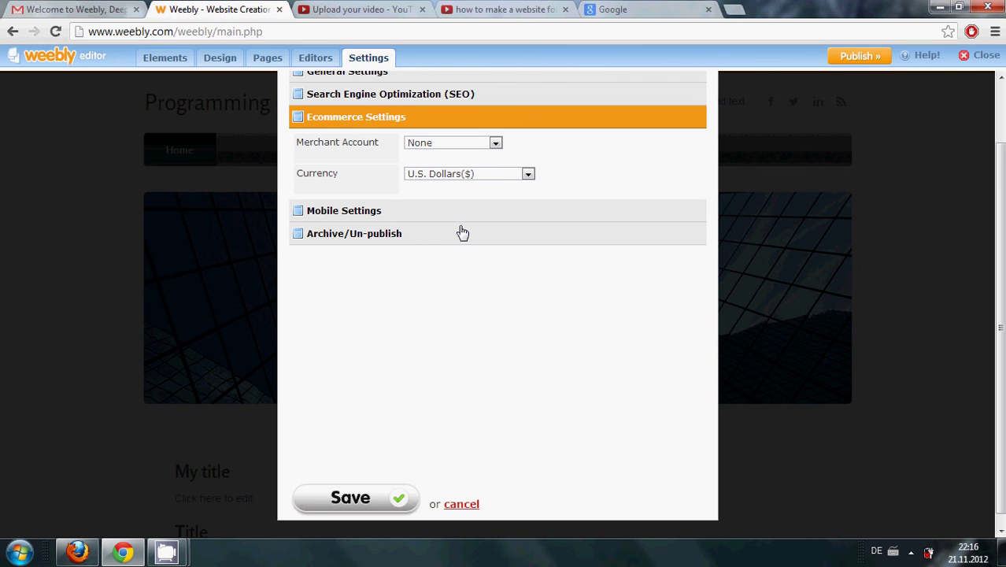
Expand Mobile Settings, then Archive/Un-publish showing the .zip download option
left_click(460, 219)
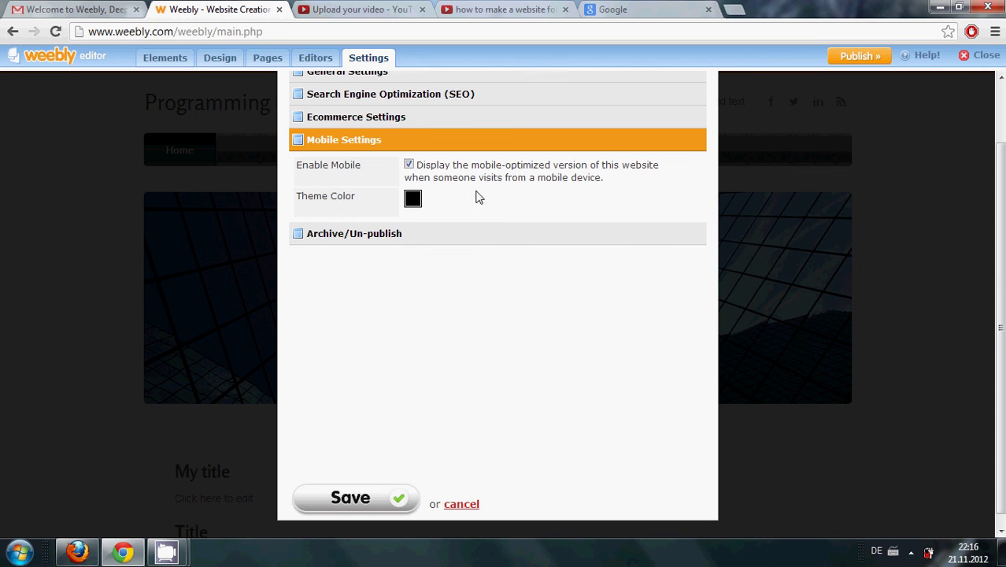
left_click(474, 236)
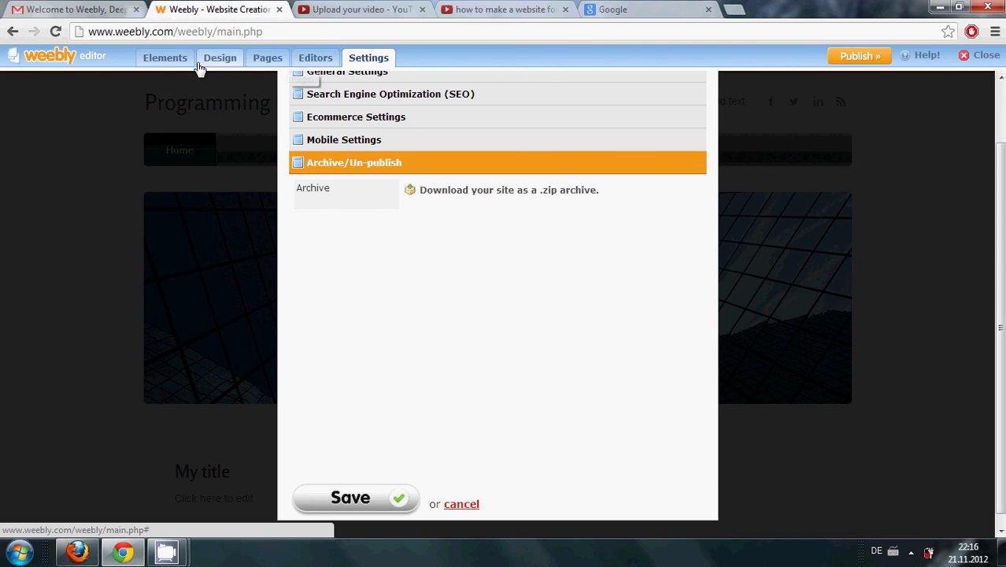
Back in Elements, list Revenue items, try dragging Google AdSense, then list More elements
left_click(170, 68)
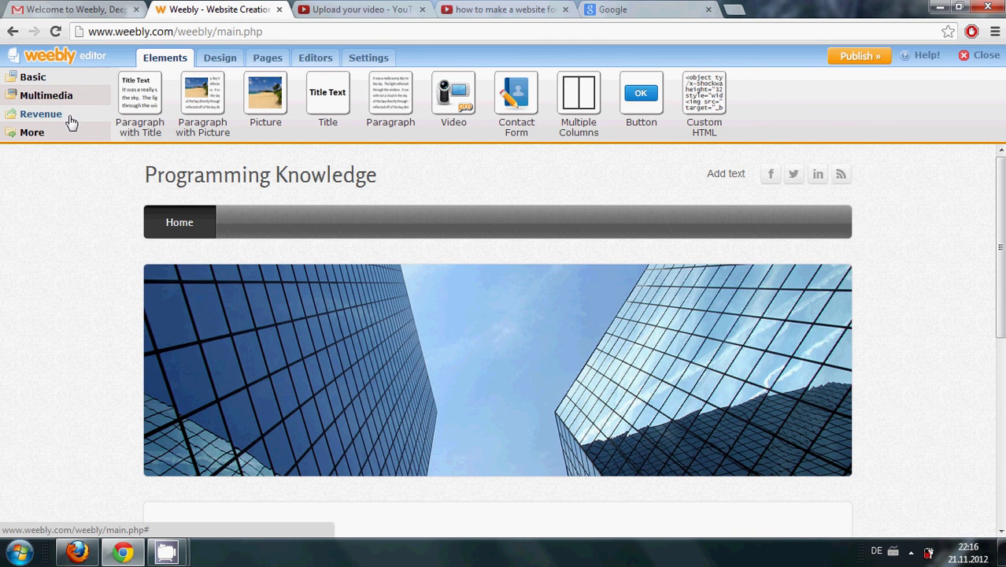
left_click(41, 114)
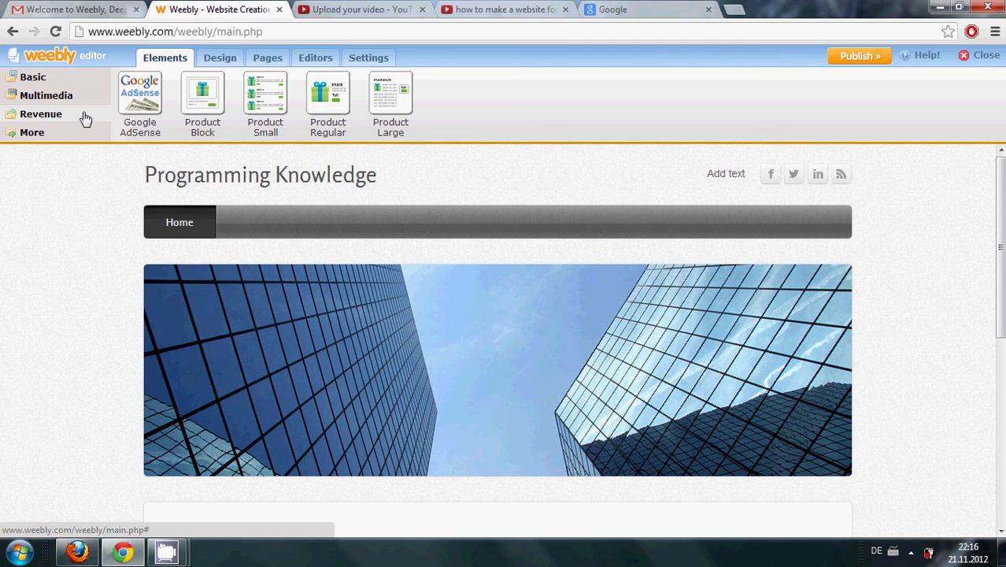
left_click_drag(139, 98, 135, 100)
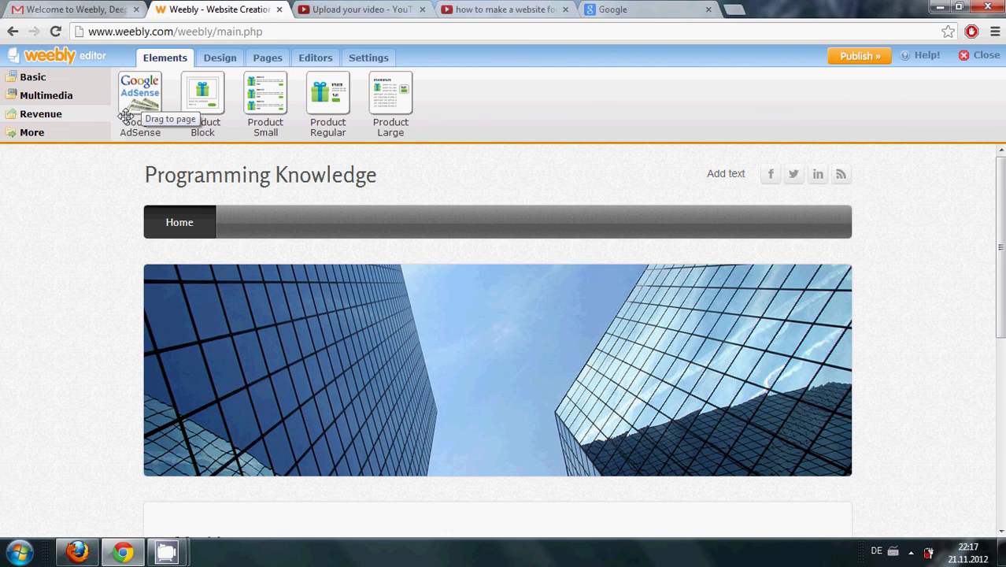
left_click(76, 135)
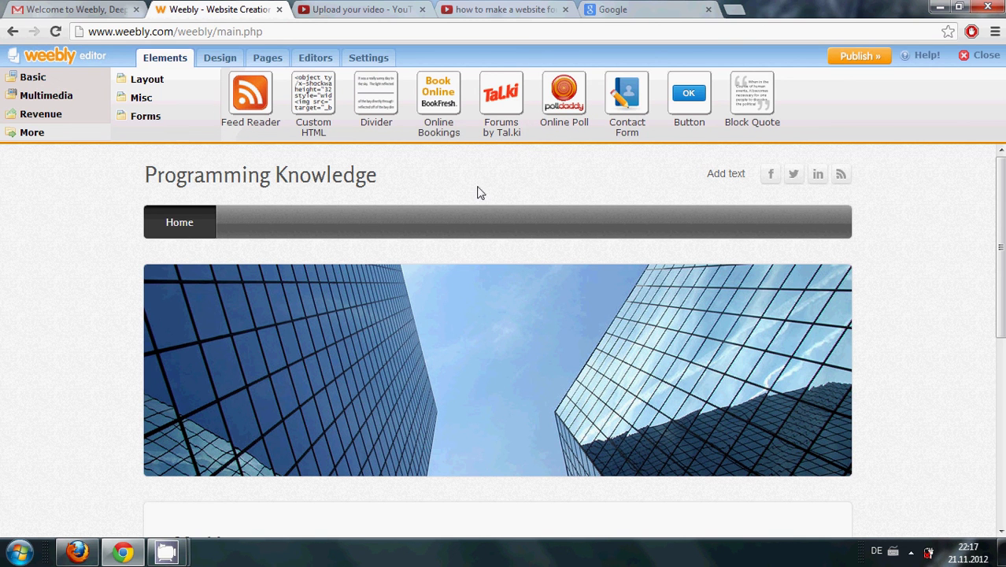
Replace the placeholder paragraph under the My title heading with 'Discription'
scroll(477, 192, "down", 4)
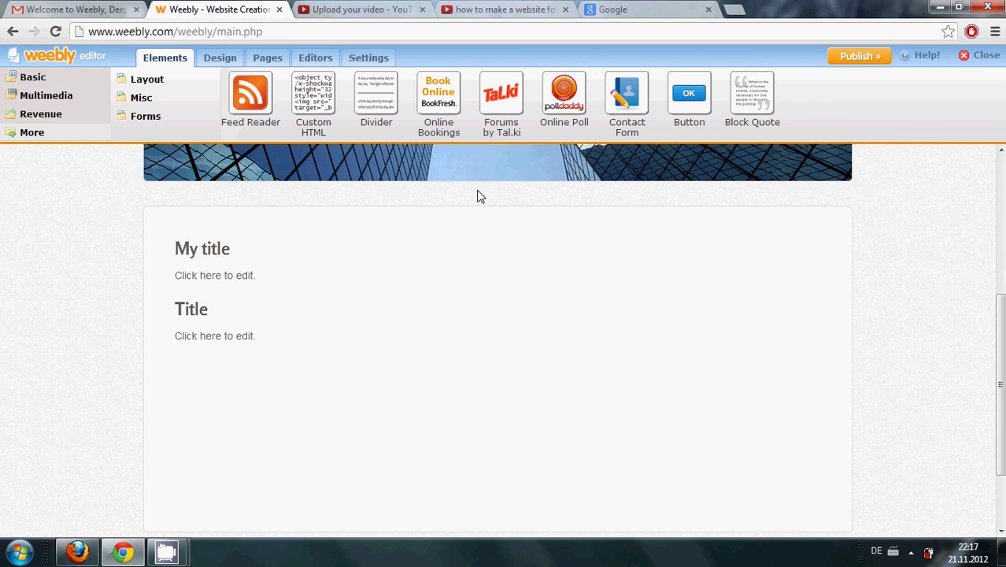
scroll(477, 195, "up", 4)
scroll(477, 195, "down", 4)
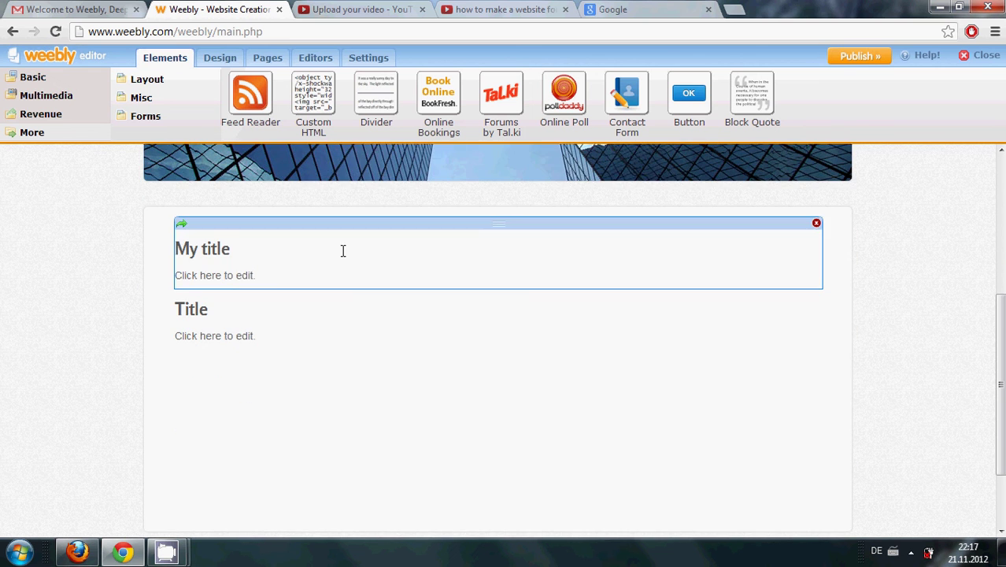
left_click(343, 250)
left_click(281, 275)
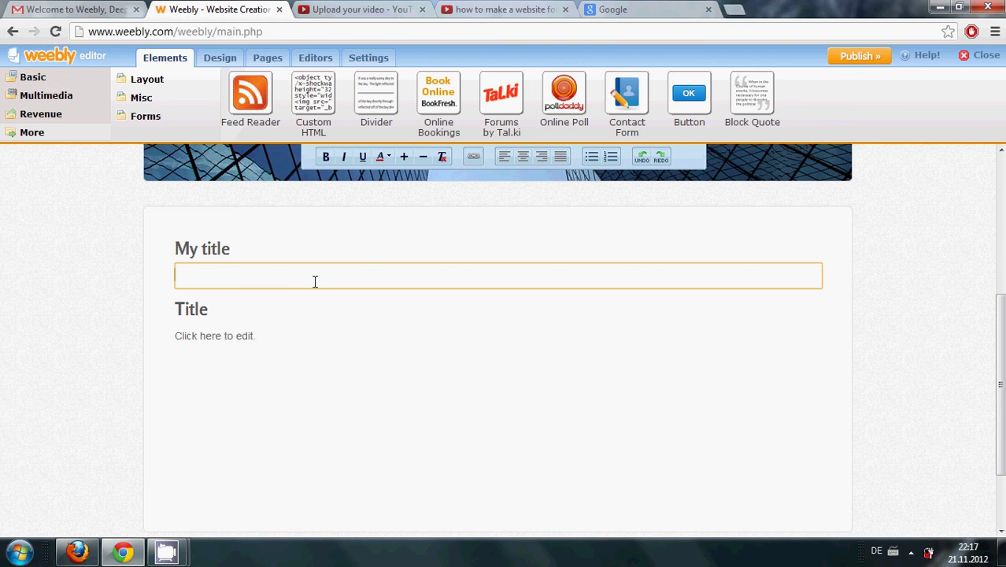
type("Discription")
Select the word 'title' in the My title heading, then clear the lower Title block's placeholder paragraph
left_click(276, 300)
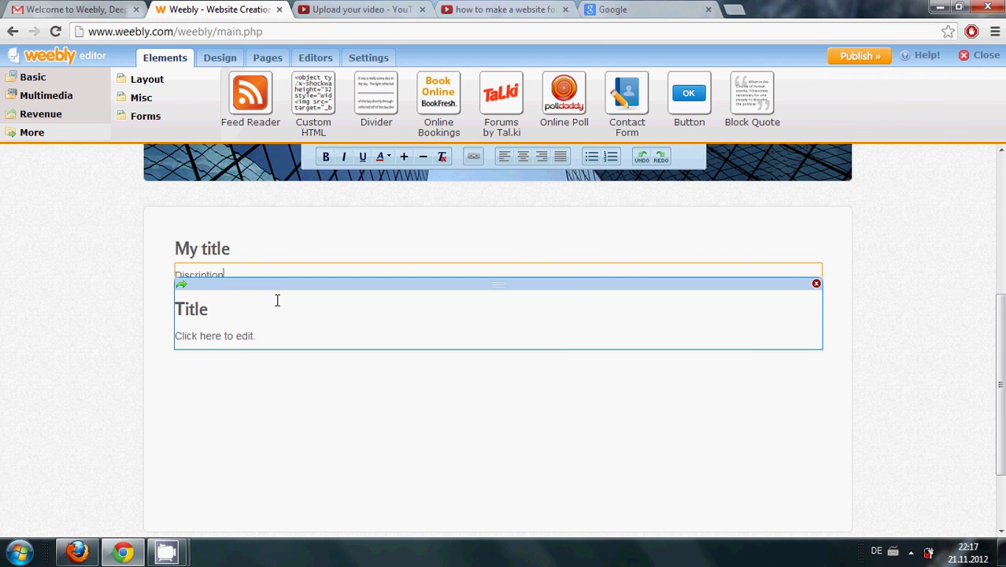
left_click(279, 274)
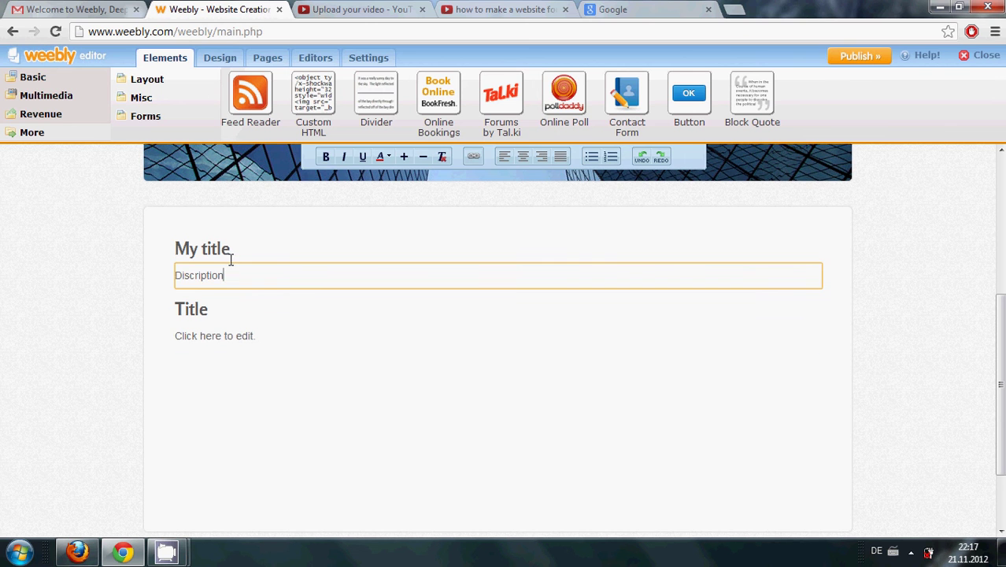
left_click_drag(271, 248, 197, 238)
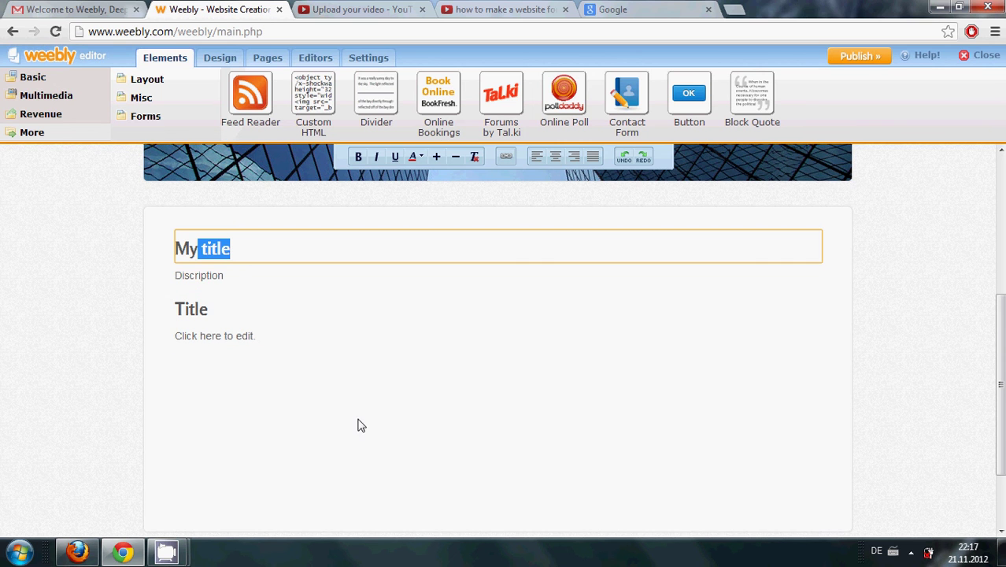
left_click(263, 333)
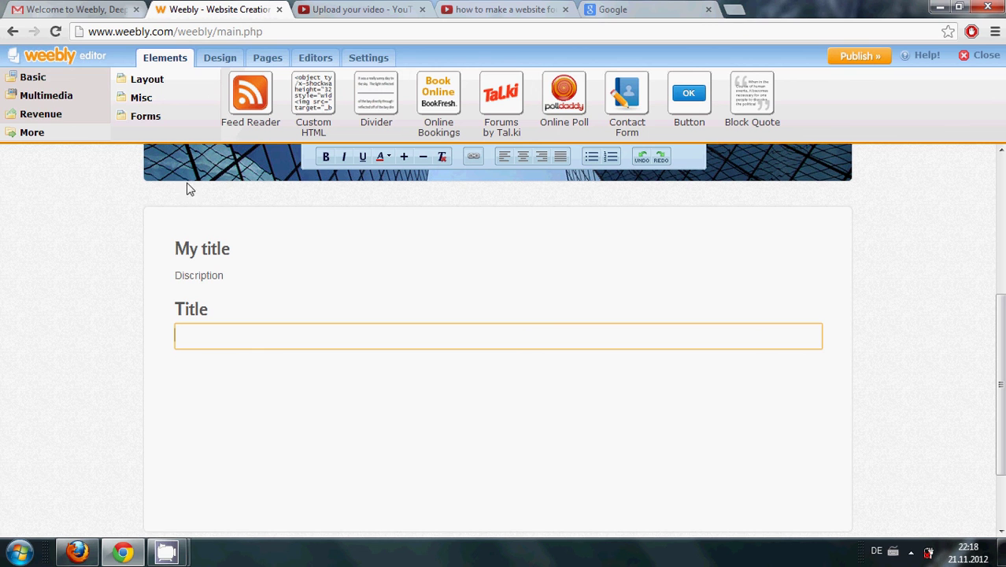